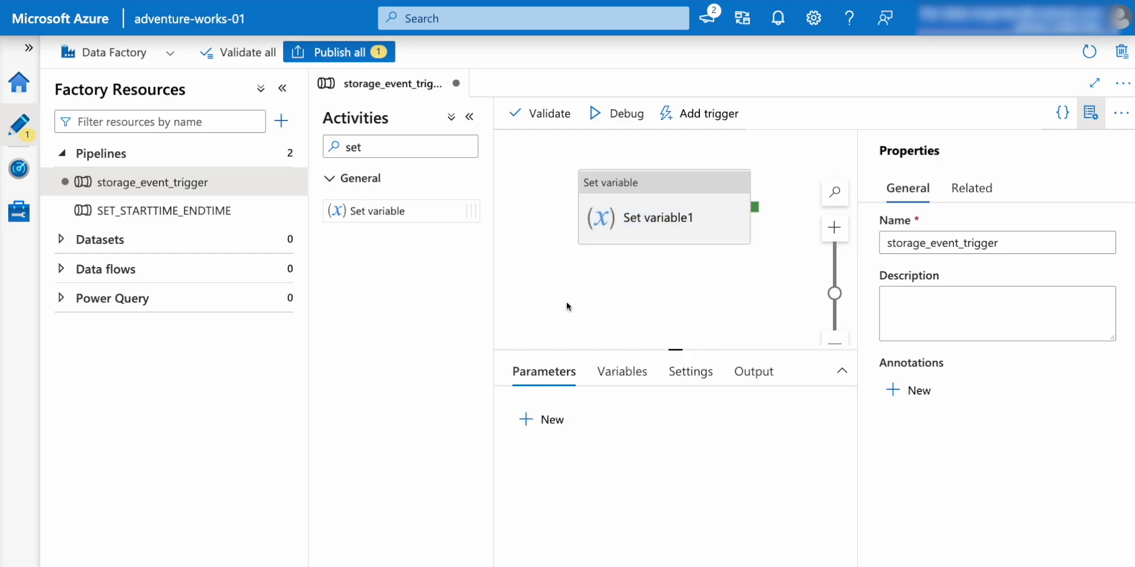
Add two String parameters named folderpath and filename to the storage_event_trigger pipeline.
{"action": "left_click", "coordinate": [544, 420]}
{"action": "type", "text": "folderpath"}
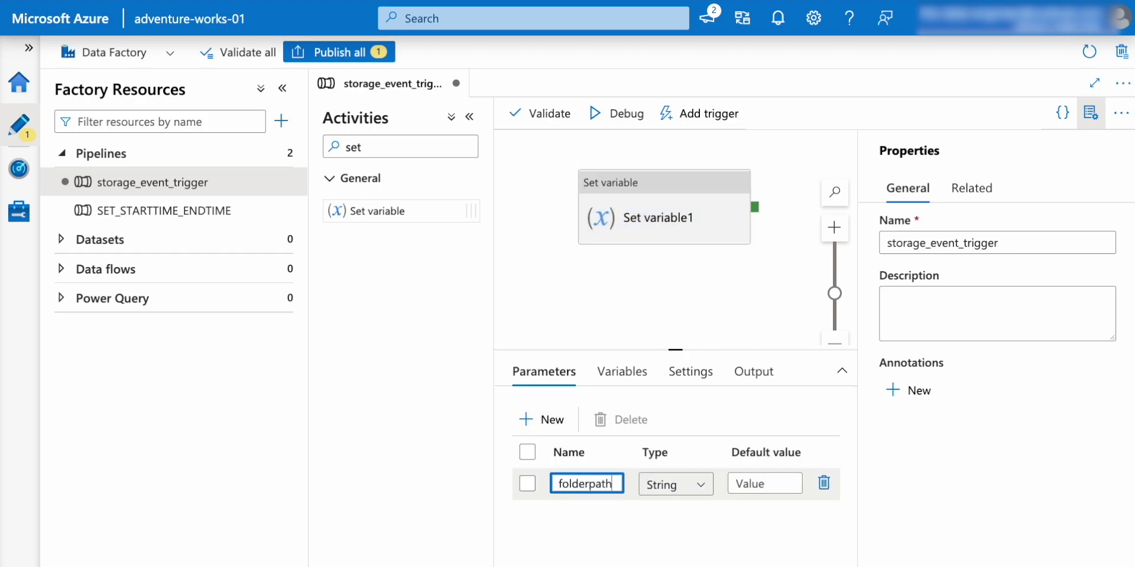
{"action": "left_click", "coordinate": [542, 419]}
{"action": "left_click", "coordinate": [576, 516]}
{"action": "type", "text": "filename"}
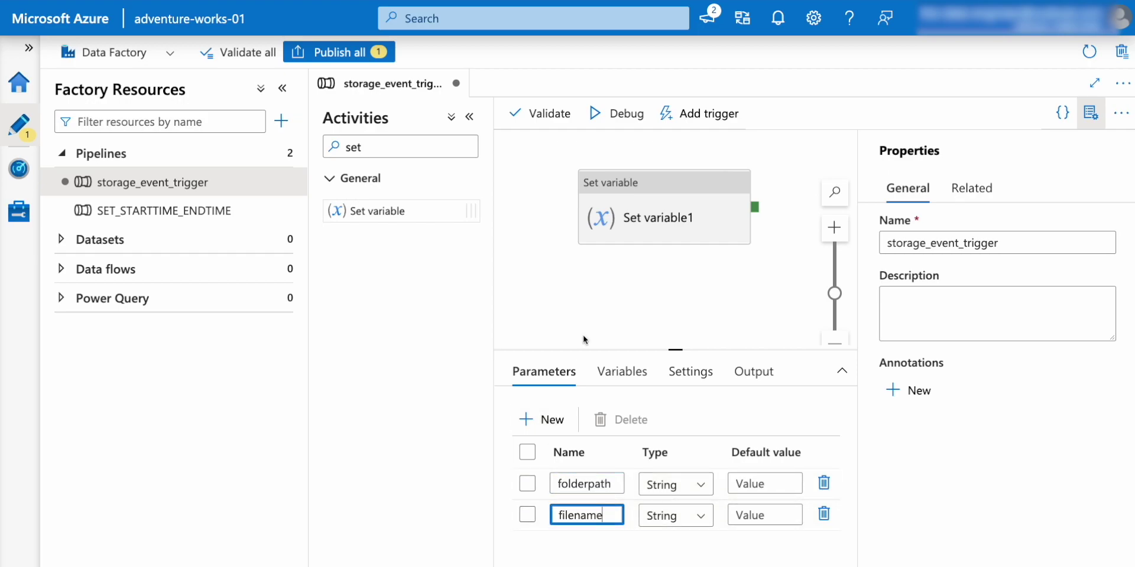
Add a String variable named output to the pipeline.
{"action": "left_click", "coordinate": [614, 383]}
{"action": "left_click", "coordinate": [540, 419]}
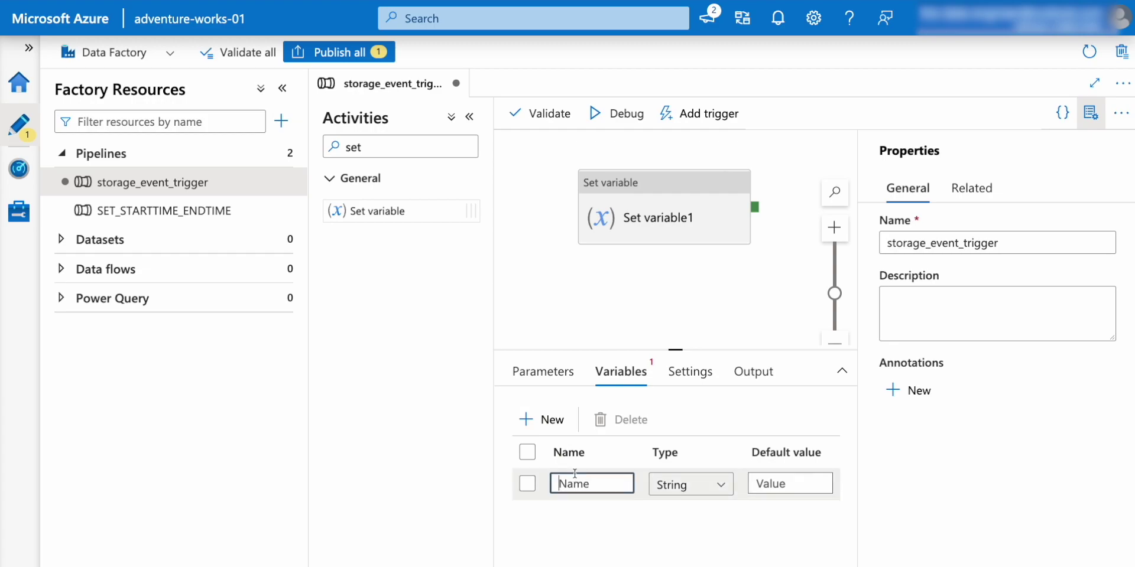
{"action": "type", "text": "output"}
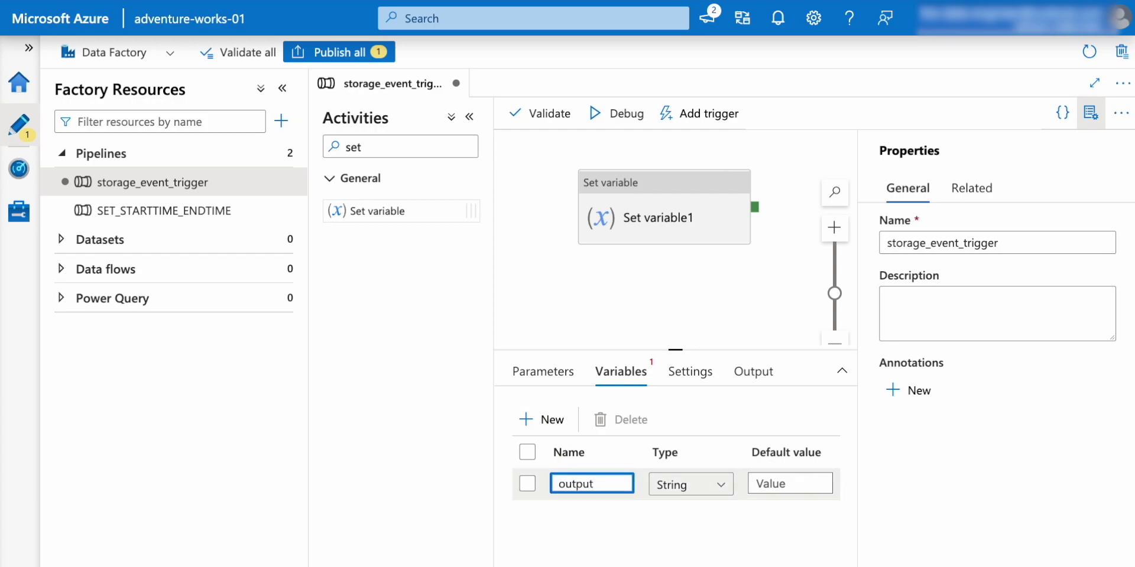
{"action": "left_click", "coordinate": [566, 311]}
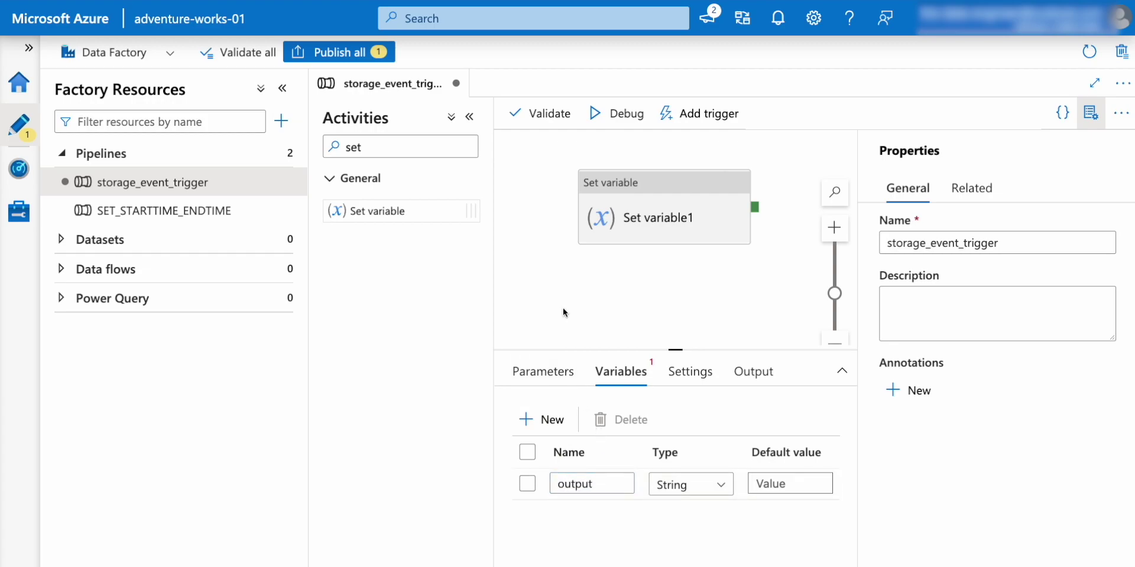
Rename the Set variable1 activity to "Set variable" and choose output as the variable it sets.
{"action": "left_click", "coordinate": [665, 235]}
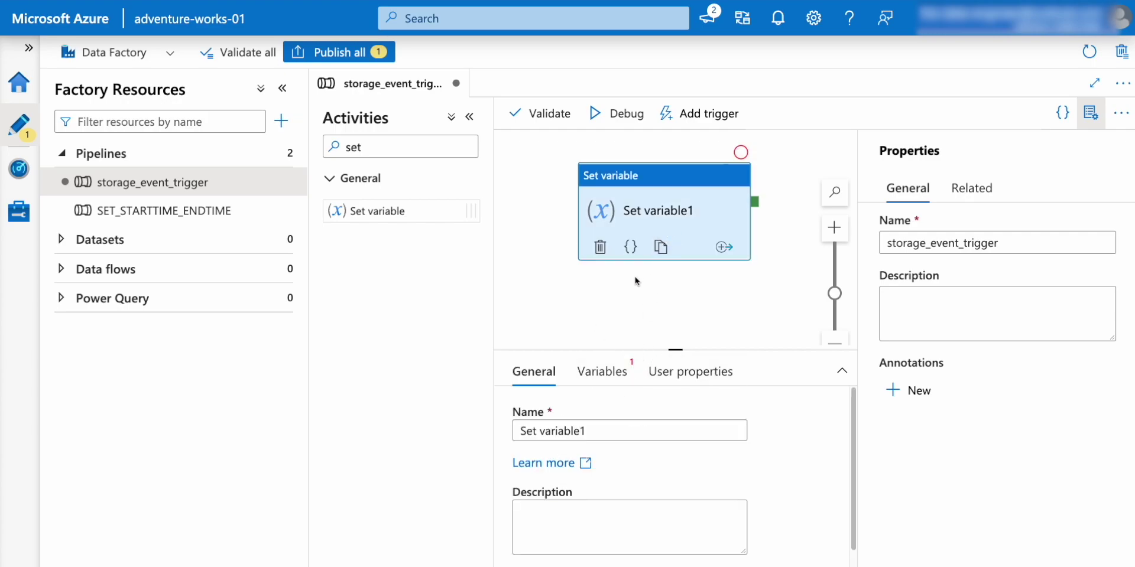
{"action": "left_click", "coordinate": [612, 438]}
{"action": "key", "text": "BackSpace"}
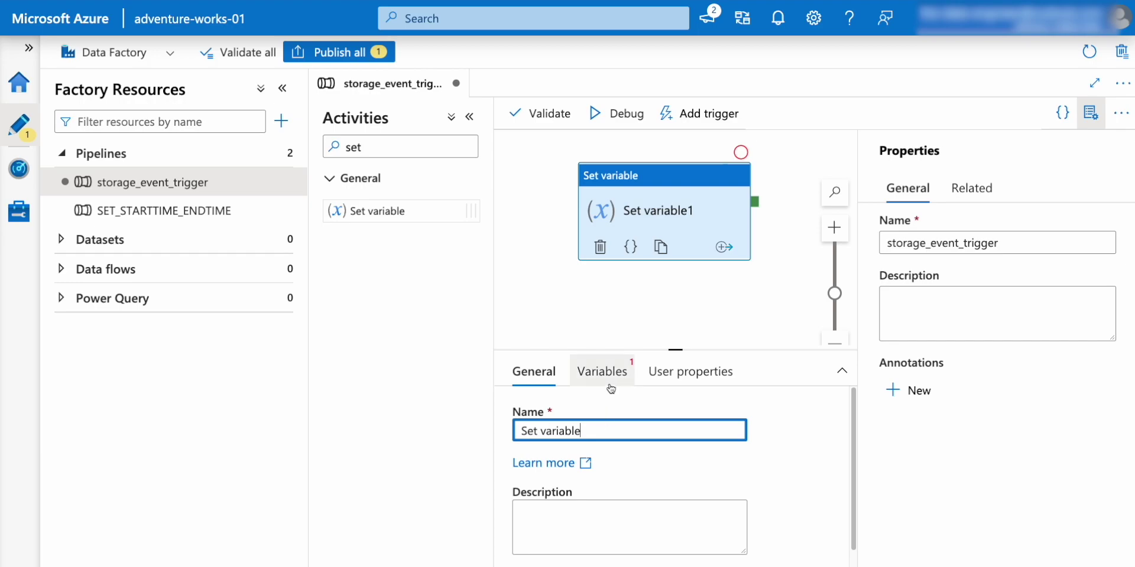
{"action": "left_click", "coordinate": [602, 372]}
{"action": "left_click", "coordinate": [570, 438]}
{"action": "left_click", "coordinate": [574, 467]}
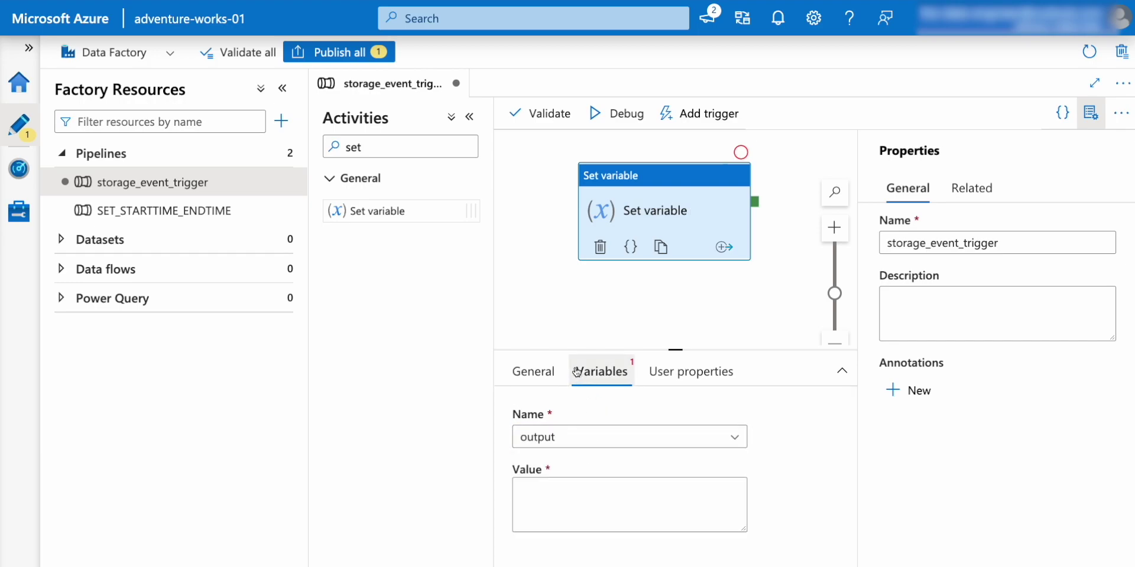
{"action": "left_click", "coordinate": [556, 455]}
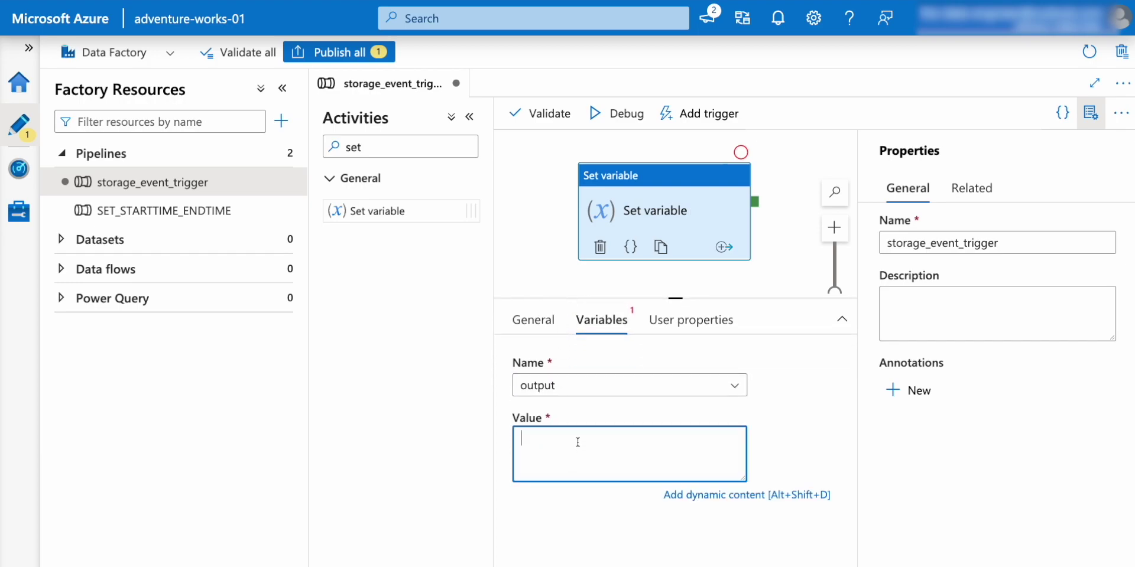
{"action": "left_click_drag", "start_coordinate": [529, 418], "coordinate": [549, 419]}
{"action": "left_click", "coordinate": [570, 441]}
{"action": "left_click", "coordinate": [712, 493]}
{"action": "left_click", "coordinate": [724, 127]}
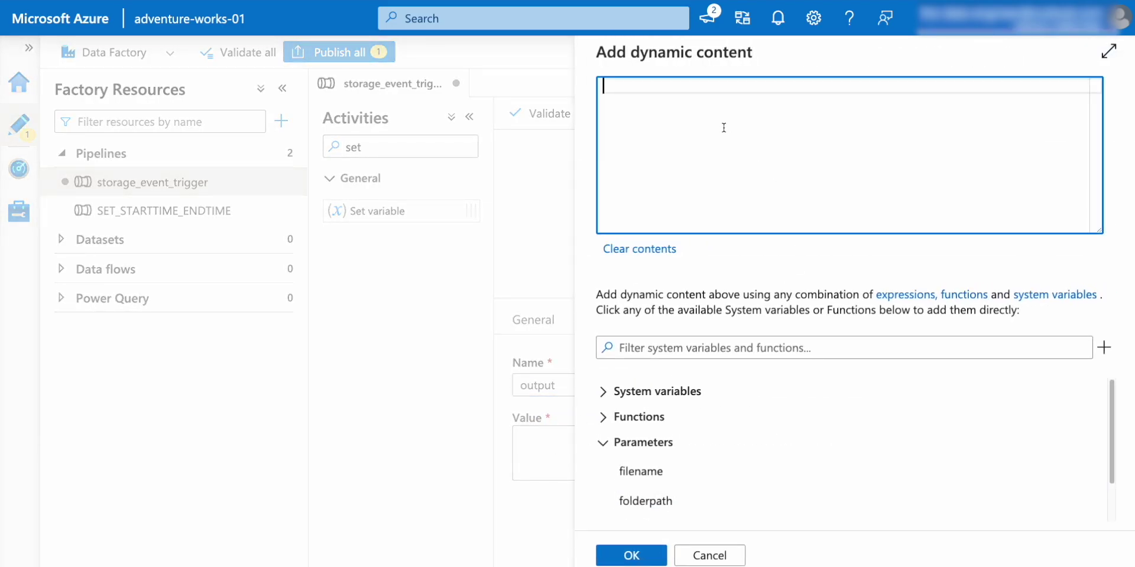
{"action": "type", "text": "@conca"}
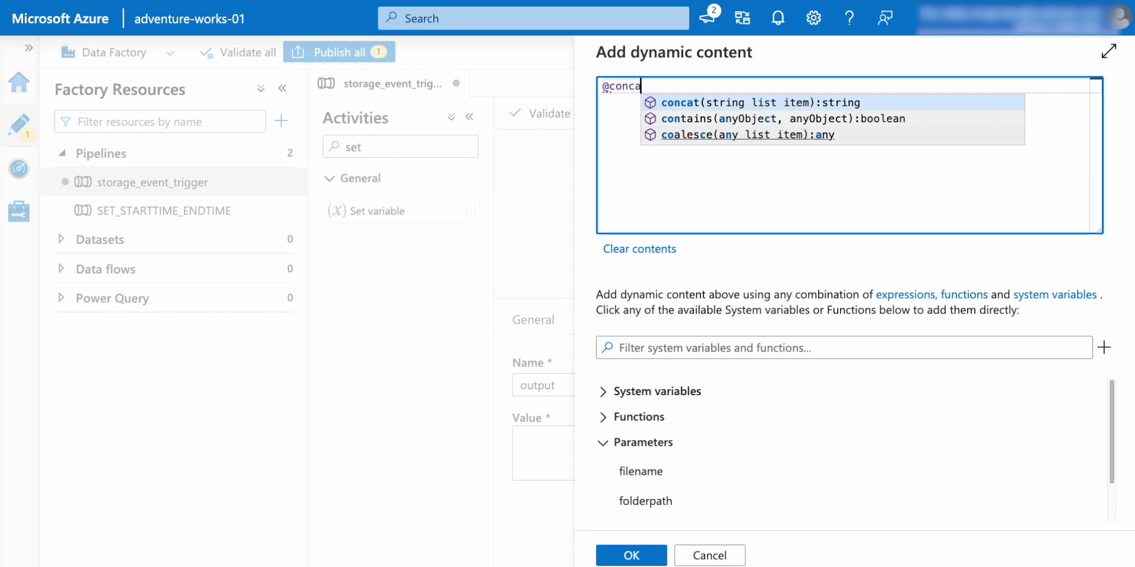
{"action": "key", "text": "Return"}
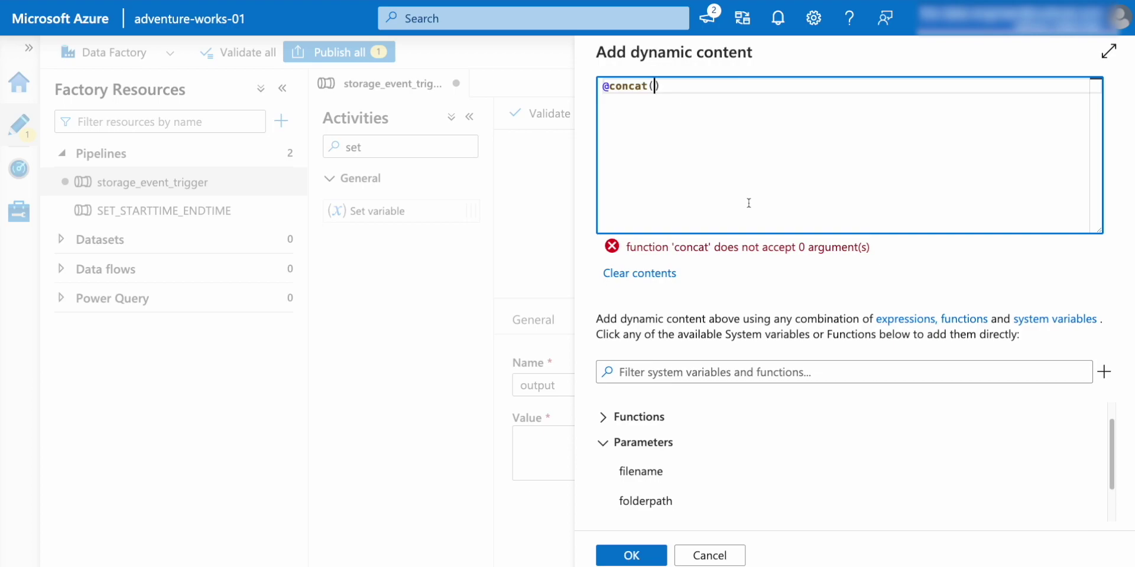
{"action": "type", "text": "'folderpath-"}
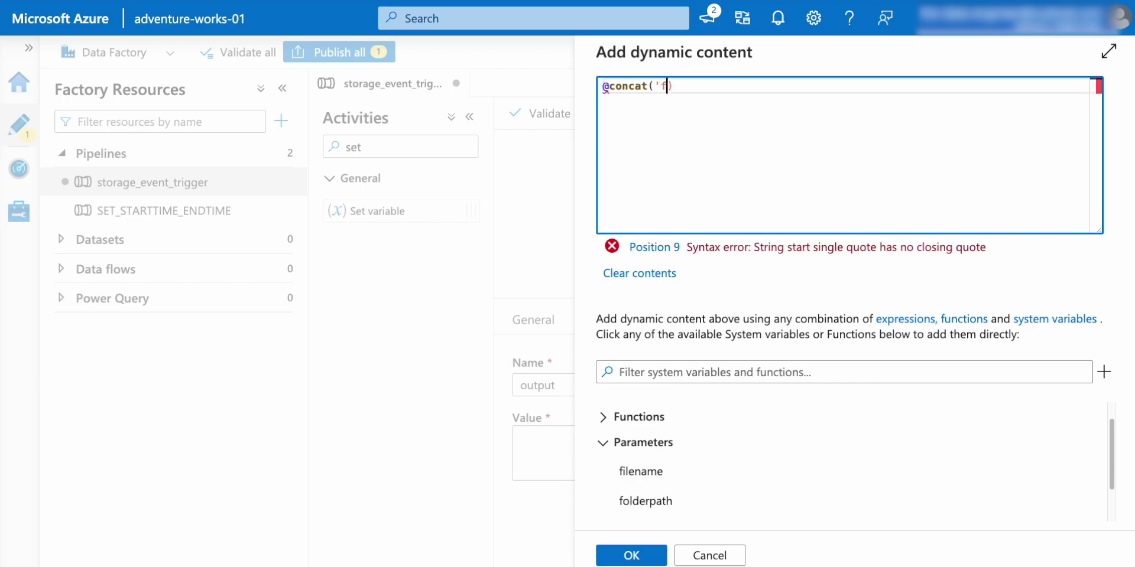
{"action": "type", "text": ">', '"}
{"action": "type", "text": "filename ->"}
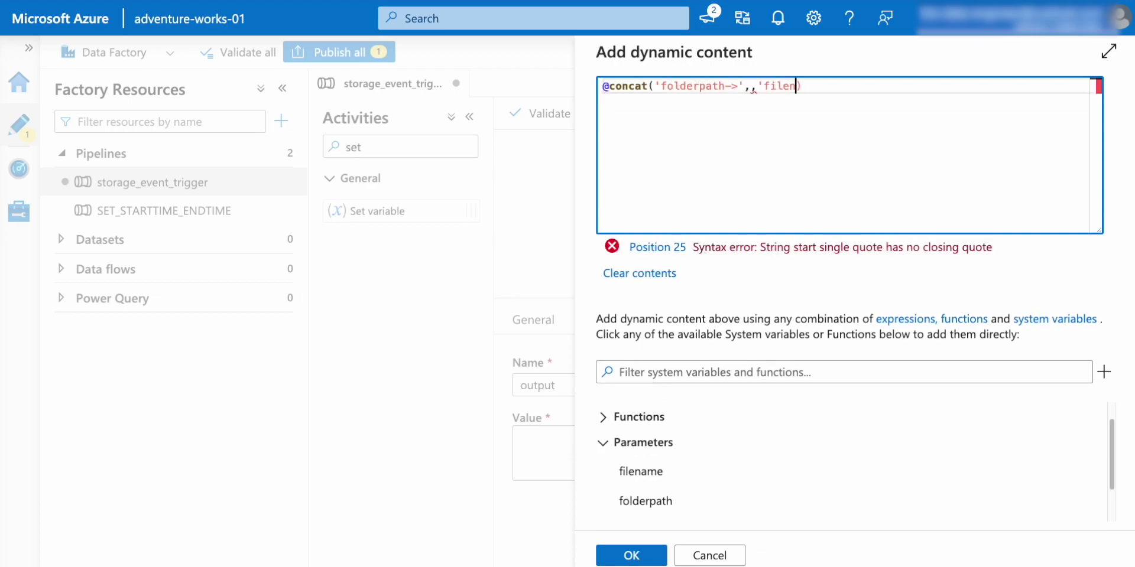
{"action": "type", "text": "',"}
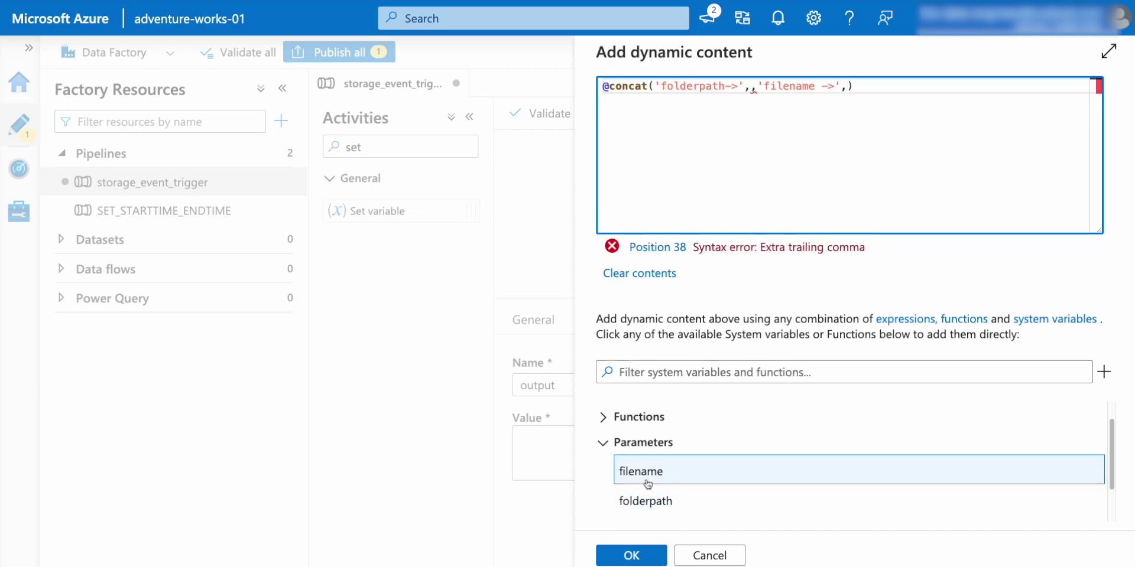
Insert the folderpath parameter after 'folderpath->' and the filename parameter after 'filename ->' in the concat expression, and accept it.
{"action": "left_click", "coordinate": [645, 501]}
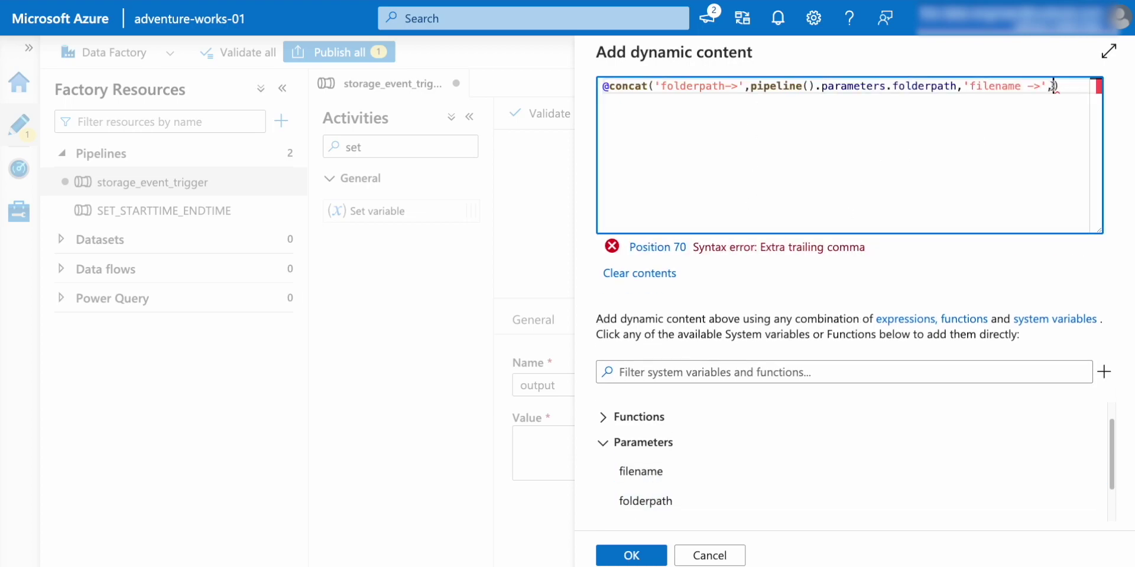
{"action": "left_click", "coordinate": [659, 473]}
{"action": "left_click", "coordinate": [871, 140]}
{"action": "left_click_drag", "start_coordinate": [838, 226], "coordinate": [629, 205]}
{"action": "left_click", "coordinate": [689, 133]}
{"action": "left_click_drag", "start_coordinate": [745, 228], "coordinate": [551, 223]}
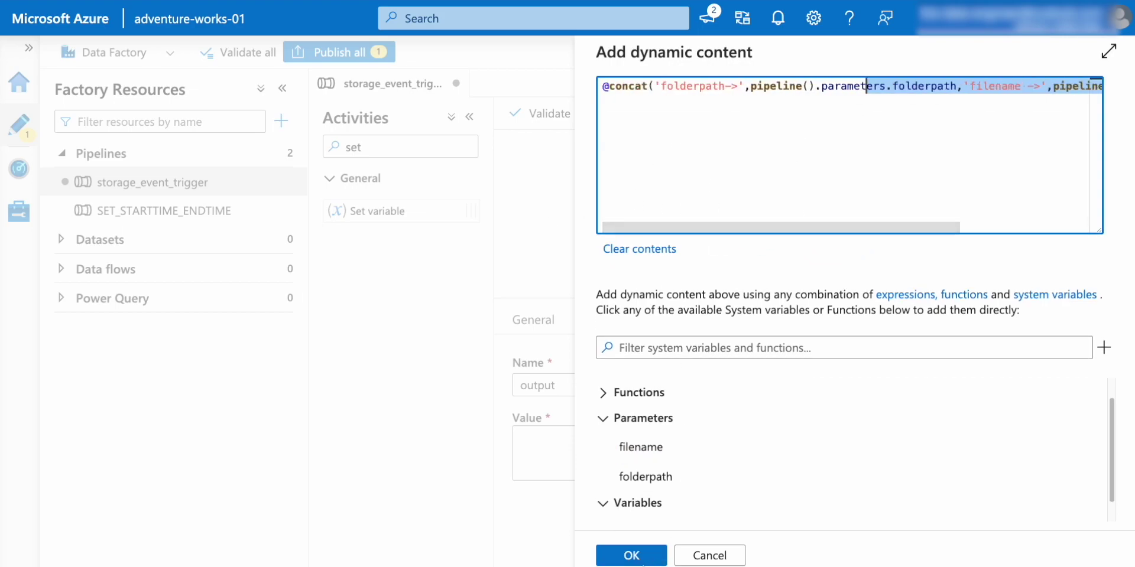
{"action": "left_click", "coordinate": [630, 554]}
{"action": "left_click", "coordinate": [779, 247]}
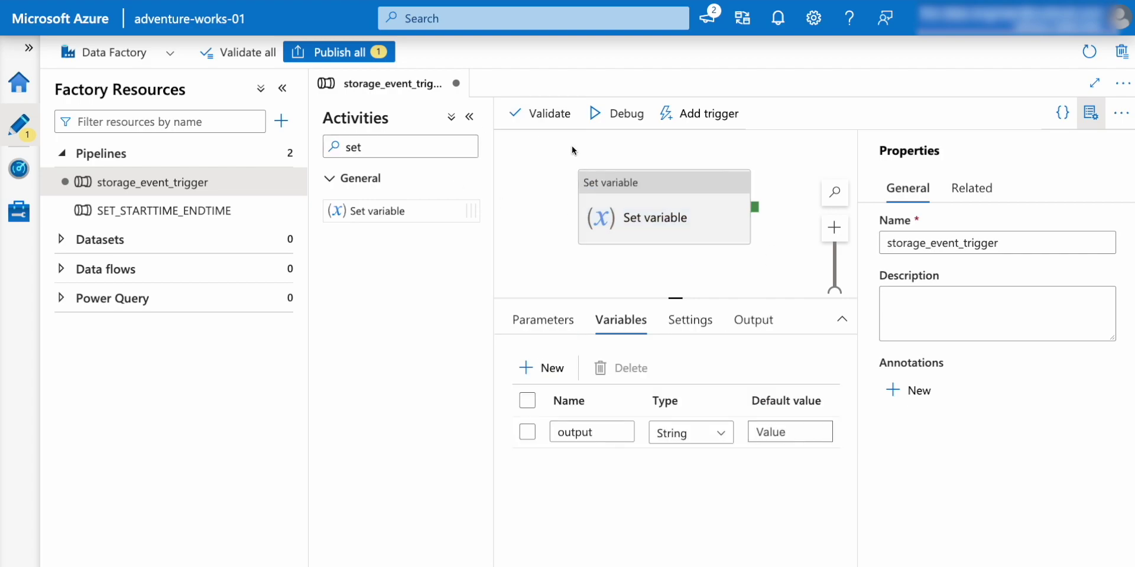
Create a new trigger for the pipeline with Storage events as its type.
{"action": "left_click", "coordinate": [709, 120]}
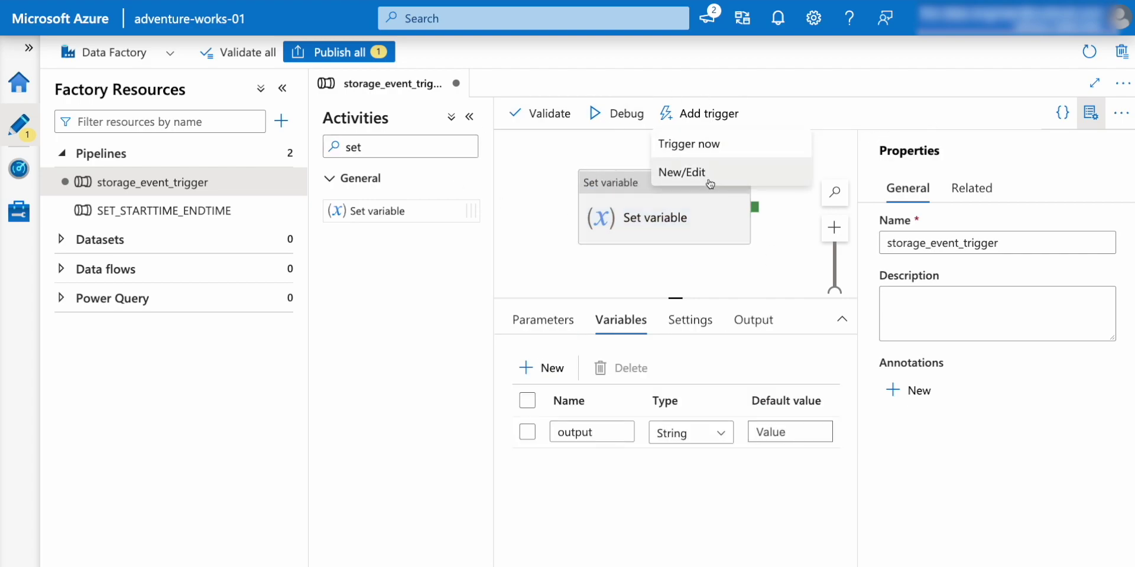
{"action": "left_click", "coordinate": [707, 173]}
{"action": "left_click", "coordinate": [706, 102]}
{"action": "left_click", "coordinate": [660, 156]}
{"action": "left_click", "coordinate": [713, 258]}
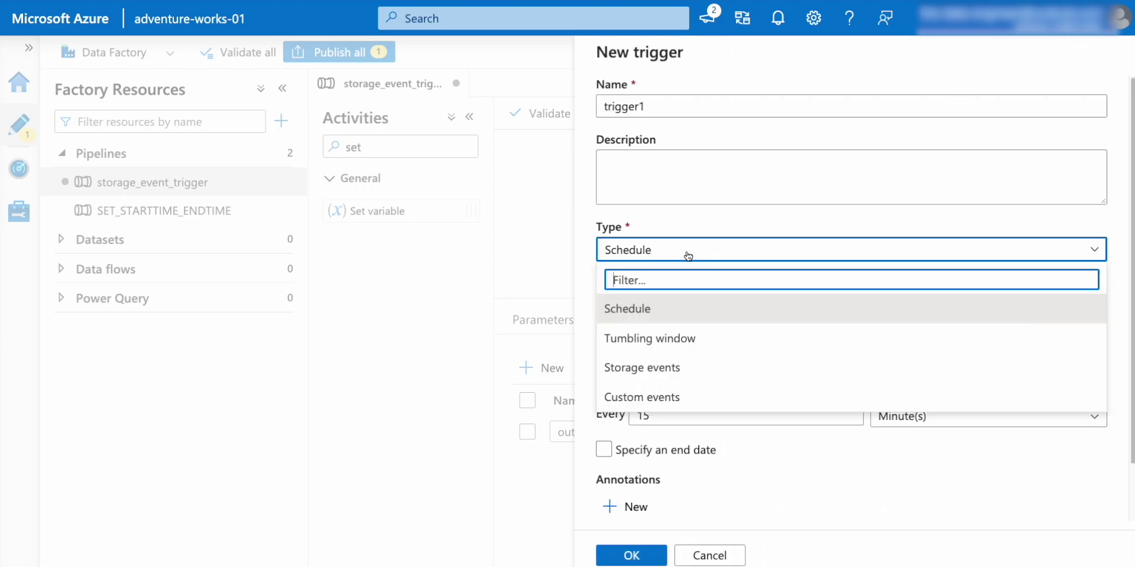
{"action": "left_click", "coordinate": [736, 367]}
Name the new trigger storage_event_trigger and keep Storage events as its type.
{"action": "double_click", "coordinate": [651, 113]}
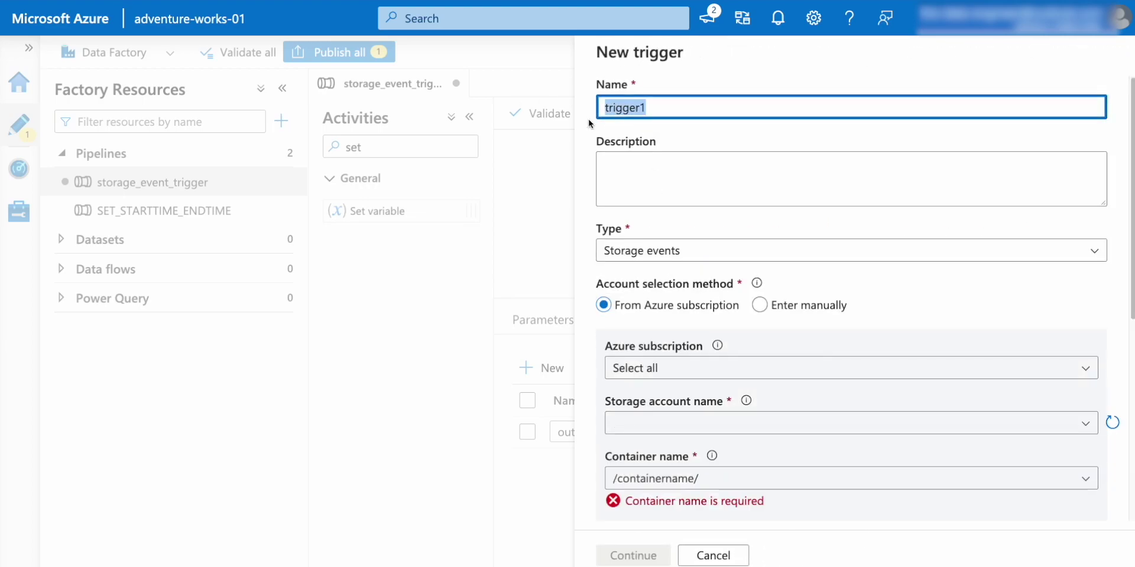
{"action": "type", "text": "stoa"}
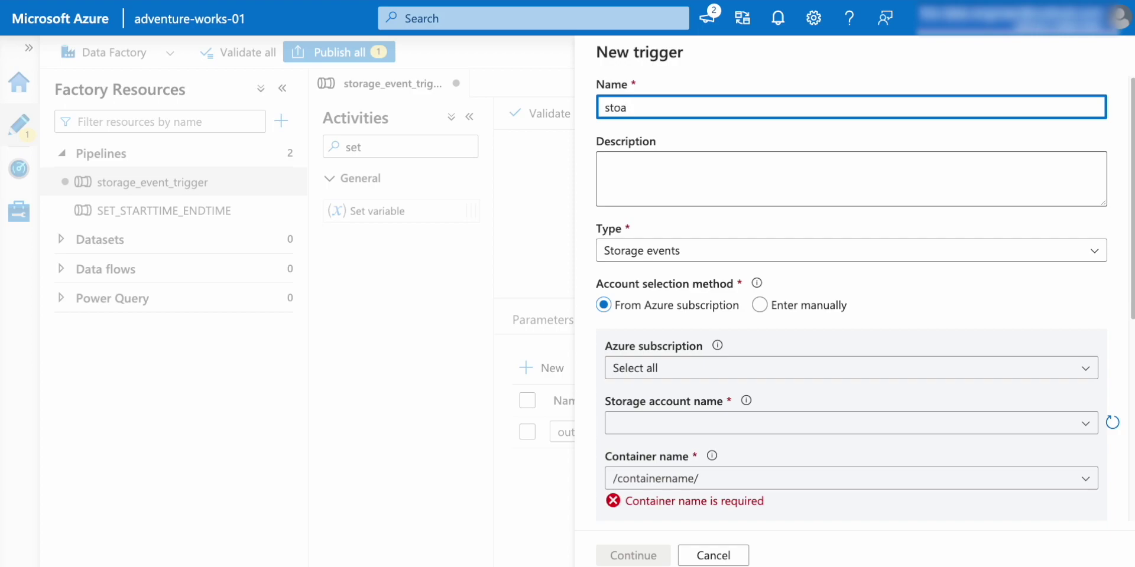
{"action": "type", "text": "rage_event_triggers"}
{"action": "key", "text": "BackSpace"}
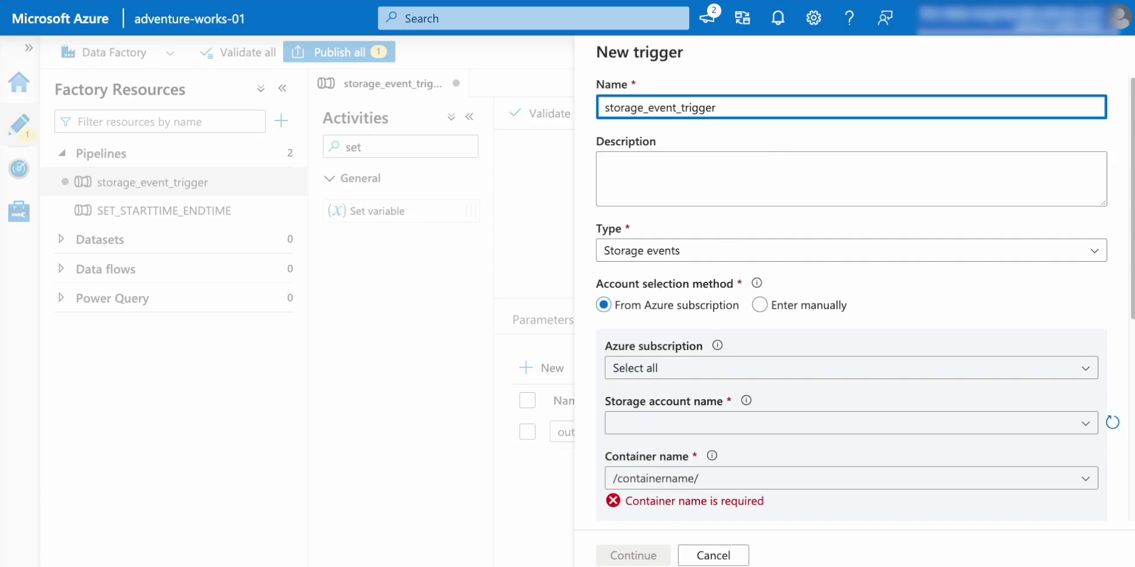
{"action": "double_click", "coordinate": [732, 111]}
{"action": "left_click", "coordinate": [661, 163]}
{"action": "double_click", "coordinate": [667, 234]}
{"action": "left_click", "coordinate": [668, 248]}
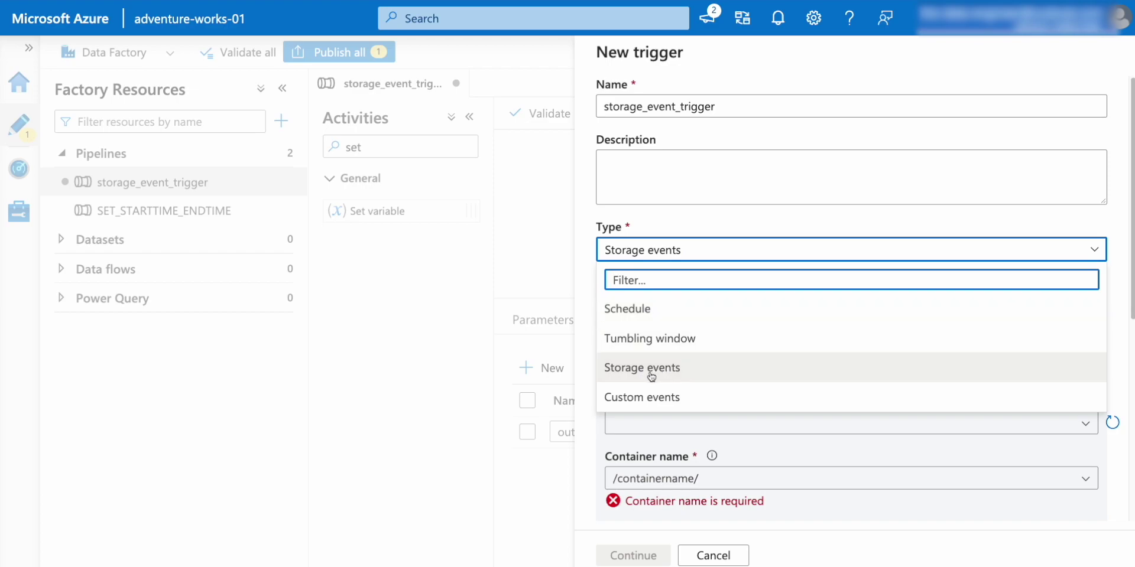
{"action": "left_click", "coordinate": [722, 368]}
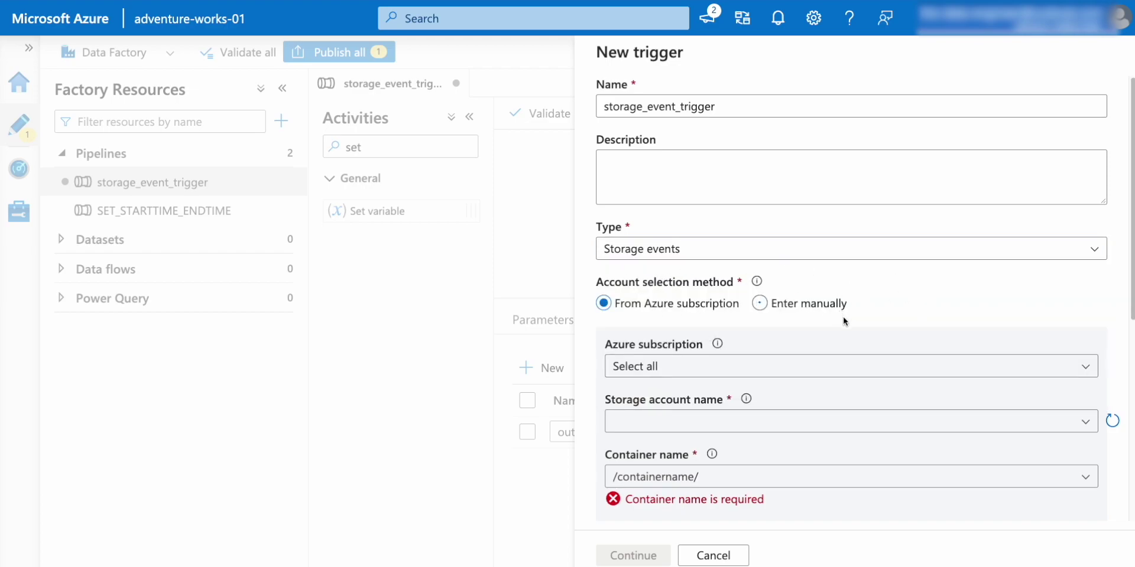
Choose the TheDataEngineer-Youtube Azure subscription and the adventureworksstorage01 storage account for the trigger.
{"action": "scroll", "coordinate": [844, 319], "scroll_direction": "down", "scroll_amount": 2}
{"action": "left_click_drag", "start_coordinate": [596, 176], "coordinate": [736, 182]}
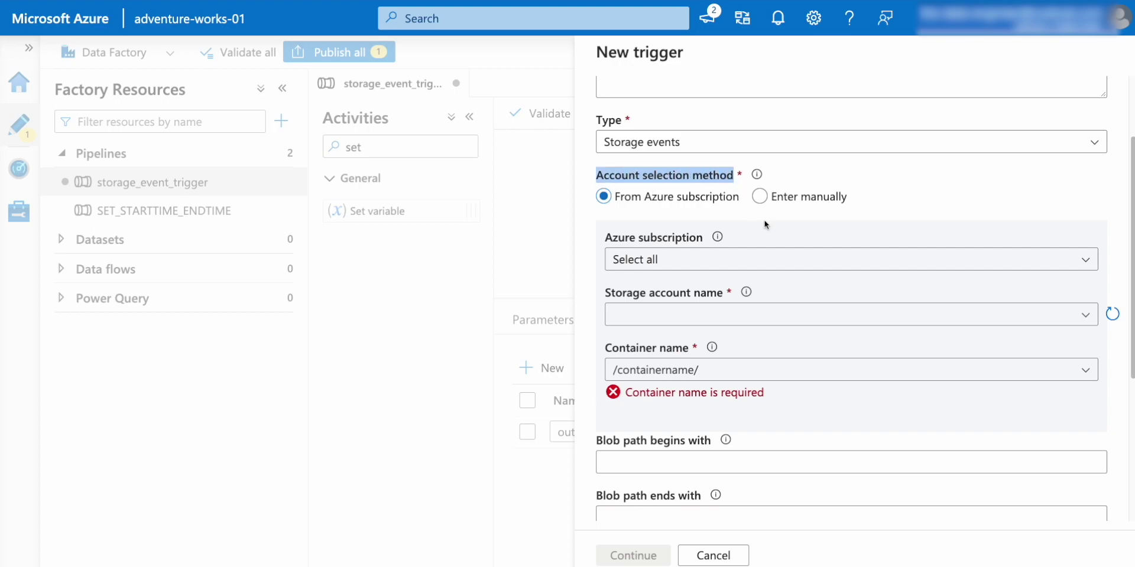
{"action": "left_click", "coordinate": [990, 199]}
{"action": "left_click", "coordinate": [689, 260]}
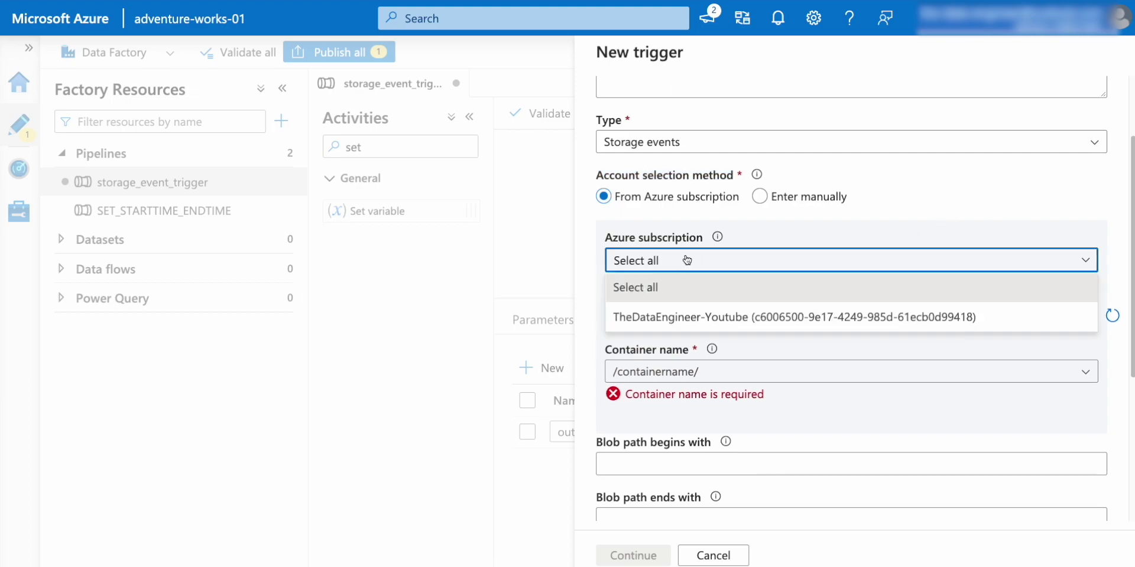
{"action": "left_click", "coordinate": [686, 319]}
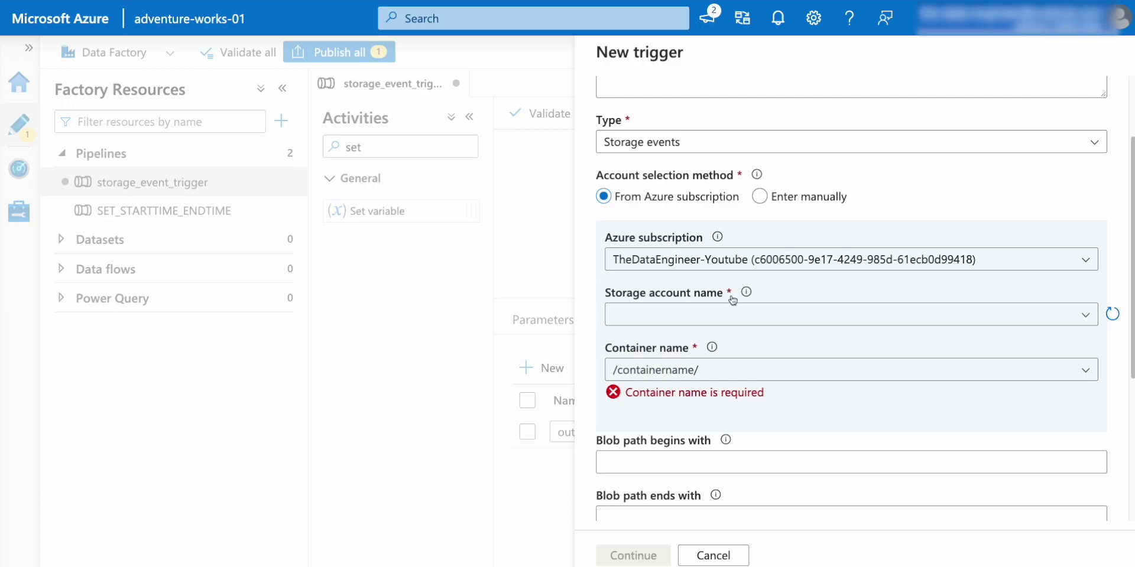
{"action": "left_click", "coordinate": [795, 314]}
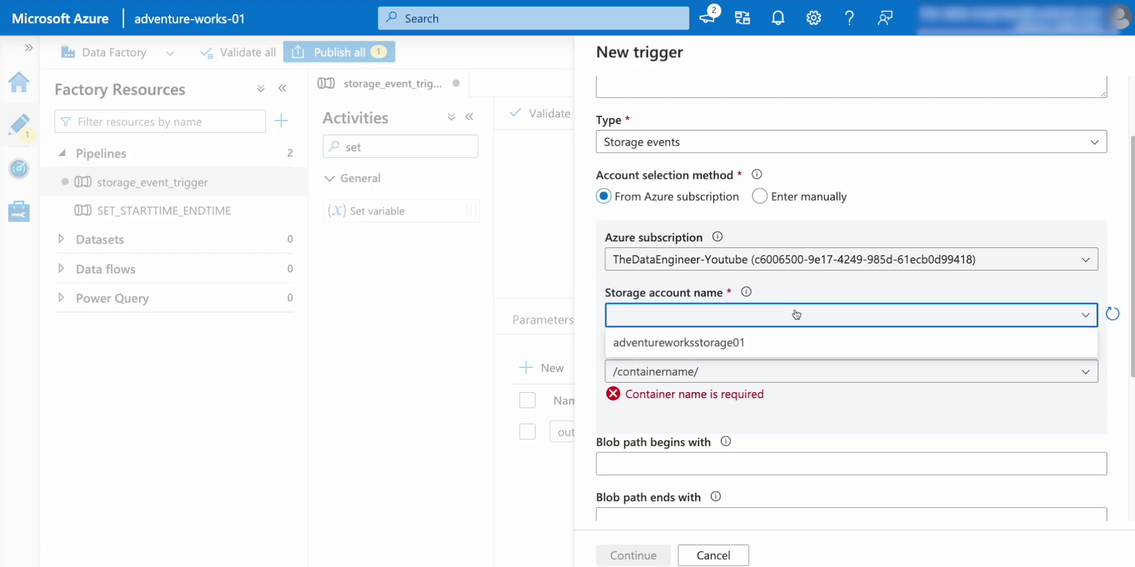
{"action": "left_click", "coordinate": [768, 341]}
Set the trigger's container name to adventure-works.
{"action": "left_click", "coordinate": [1009, 368]}
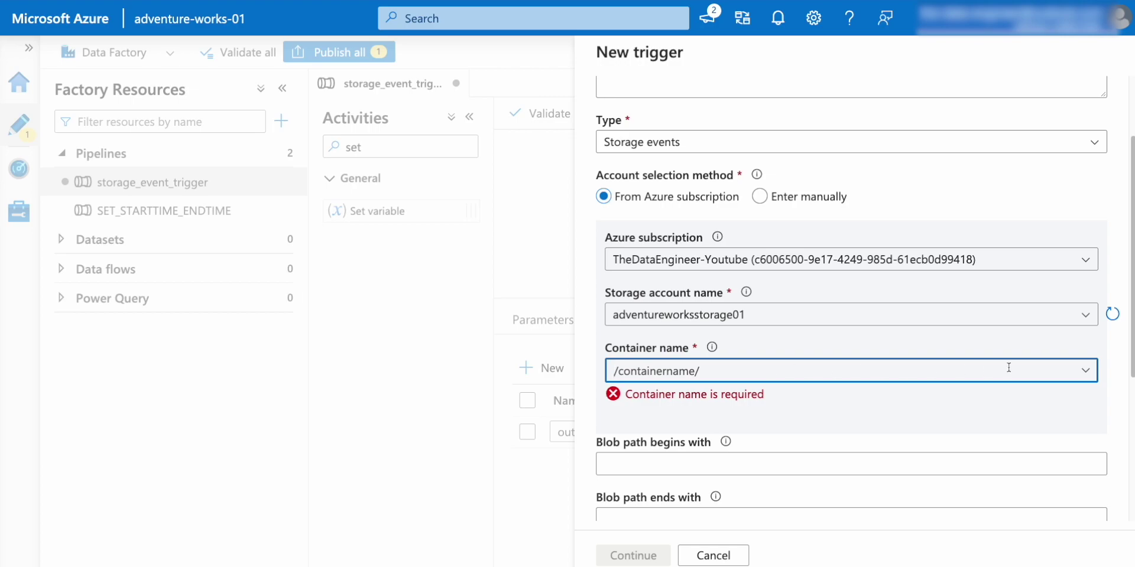
{"action": "left_click", "coordinate": [1086, 372]}
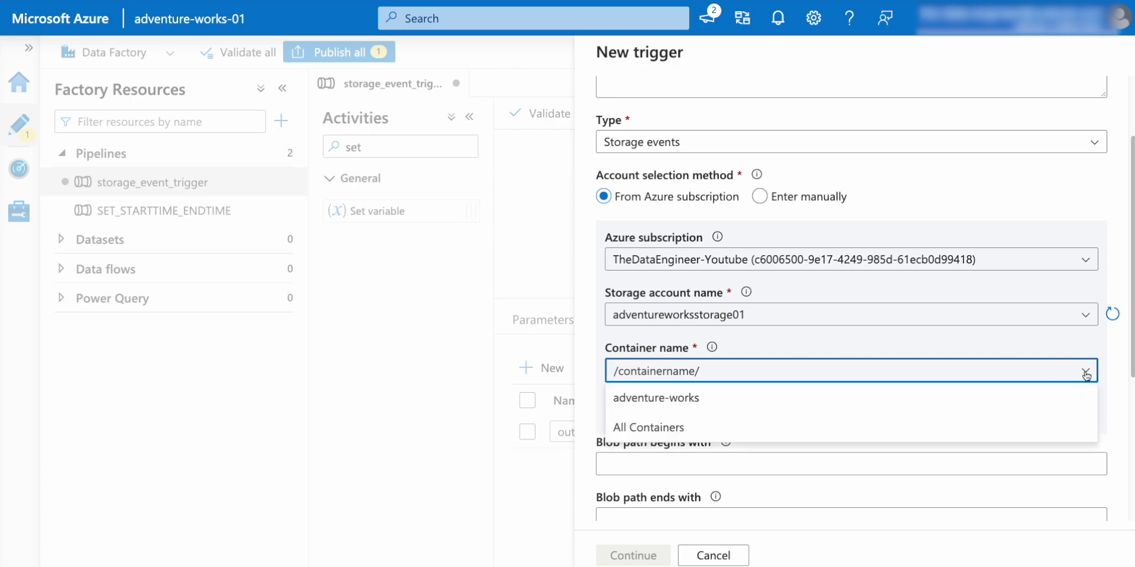
{"action": "left_click", "coordinate": [729, 400]}
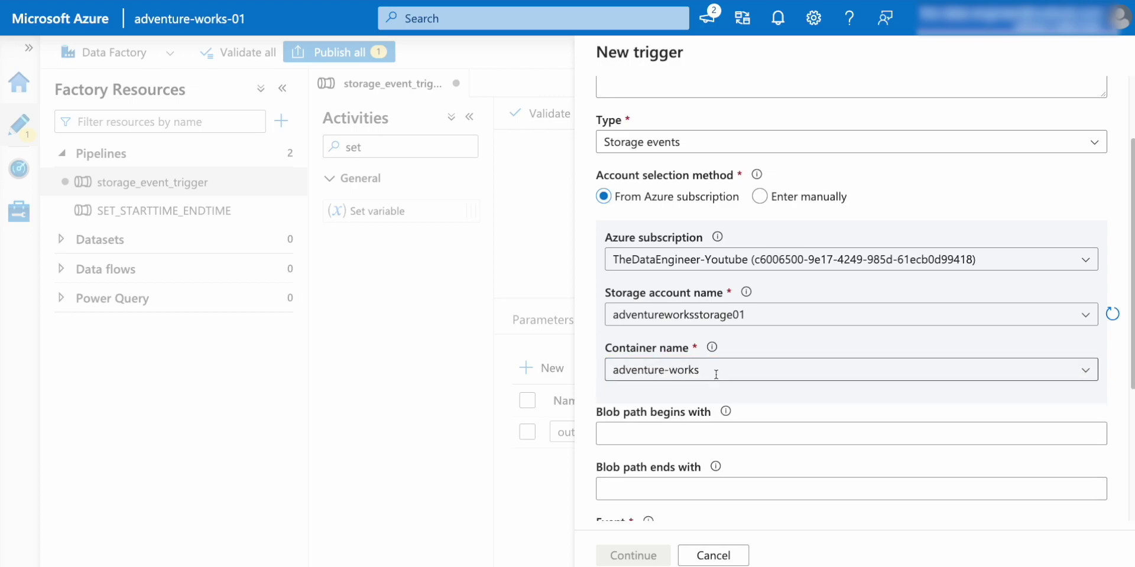
{"action": "left_click_drag", "start_coordinate": [712, 368], "coordinate": [566, 367]}
{"action": "left_click", "coordinate": [620, 373]}
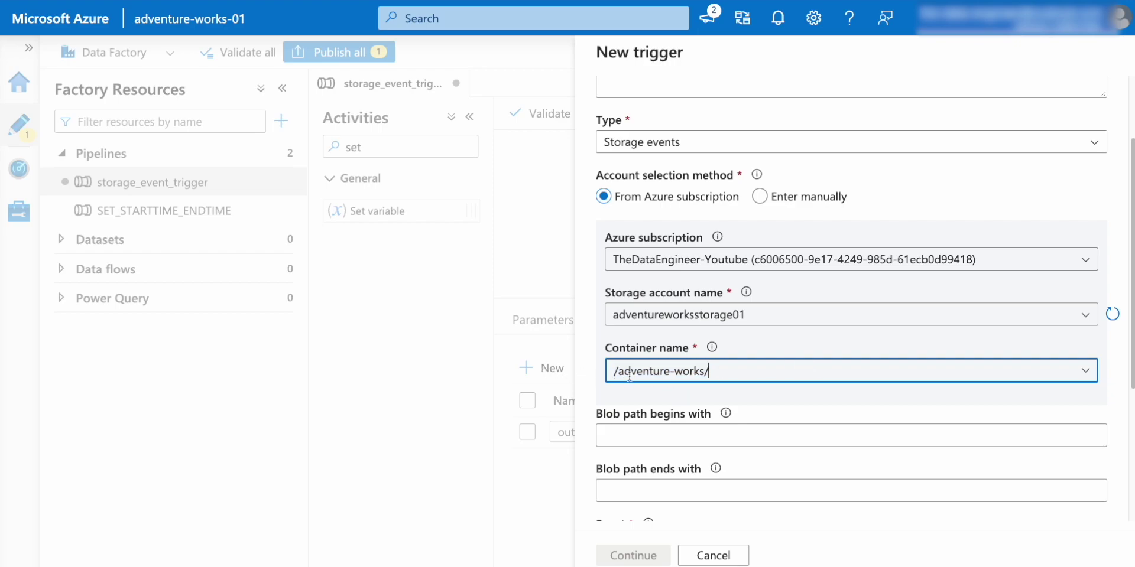
{"action": "key", "text": "shift+Home"}
{"action": "left_click_drag", "start_coordinate": [707, 372], "coordinate": [643, 371]}
{"action": "left_click", "coordinate": [768, 389]}
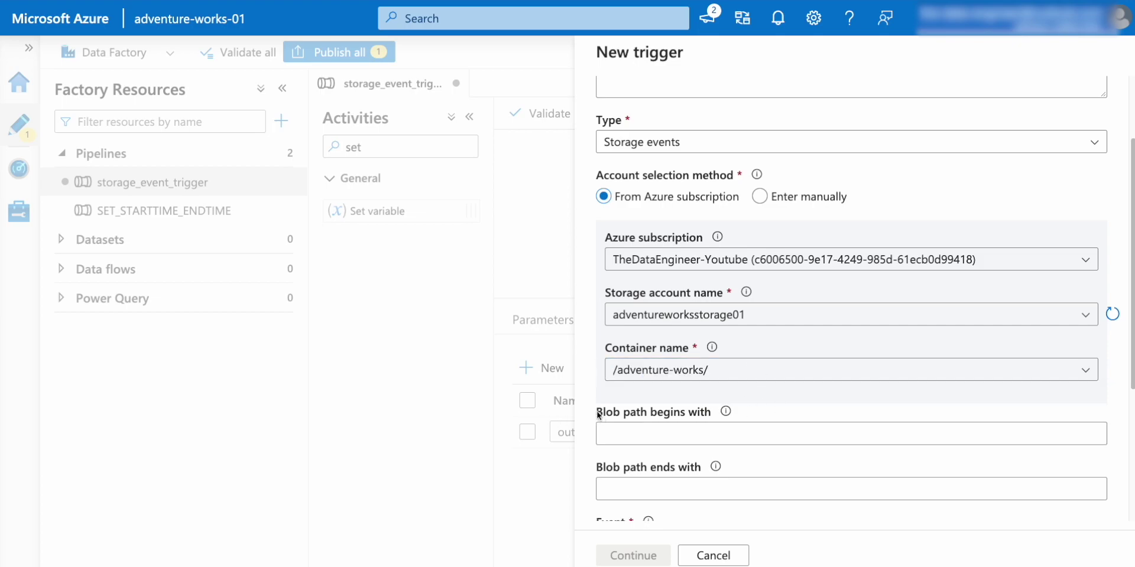
Examine the contents of the input folder in the adventure-works storage container, and return to the container's root.
{"action": "left_click_drag", "start_coordinate": [595, 412], "coordinate": [657, 417]}
{"action": "left_click", "coordinate": [701, 439]}
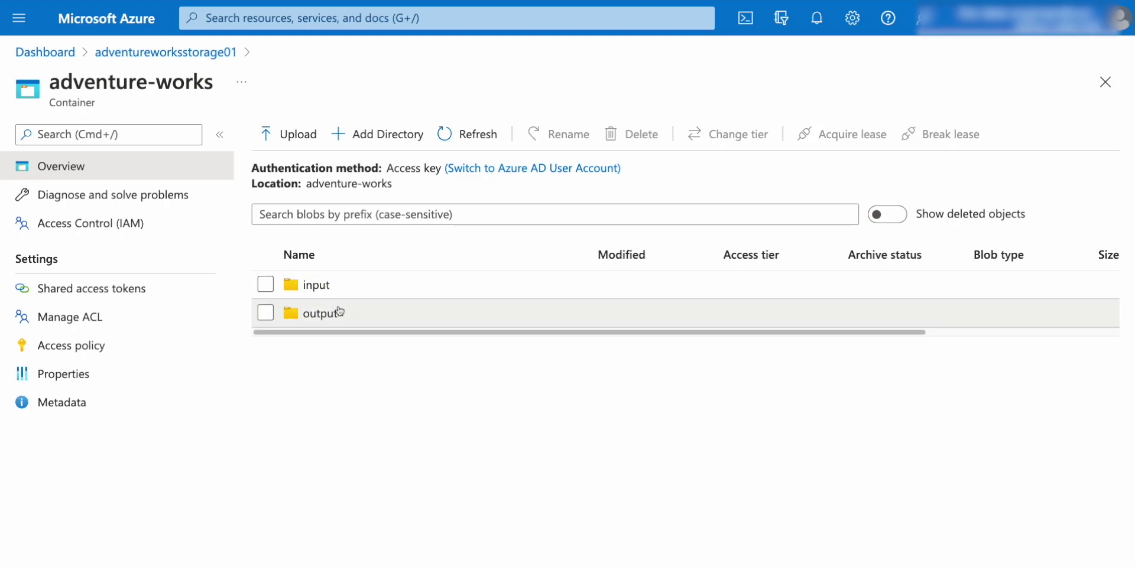
{"action": "left_click", "coordinate": [339, 288]}
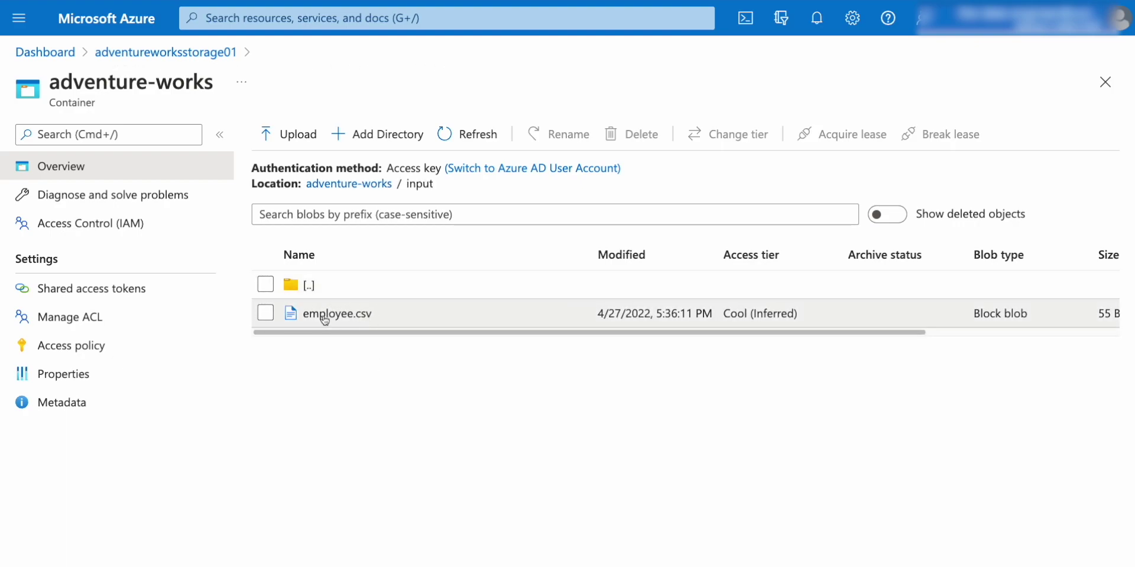
{"action": "left_click_drag", "start_coordinate": [301, 315], "coordinate": [380, 318]}
{"action": "left_click", "coordinate": [402, 365]}
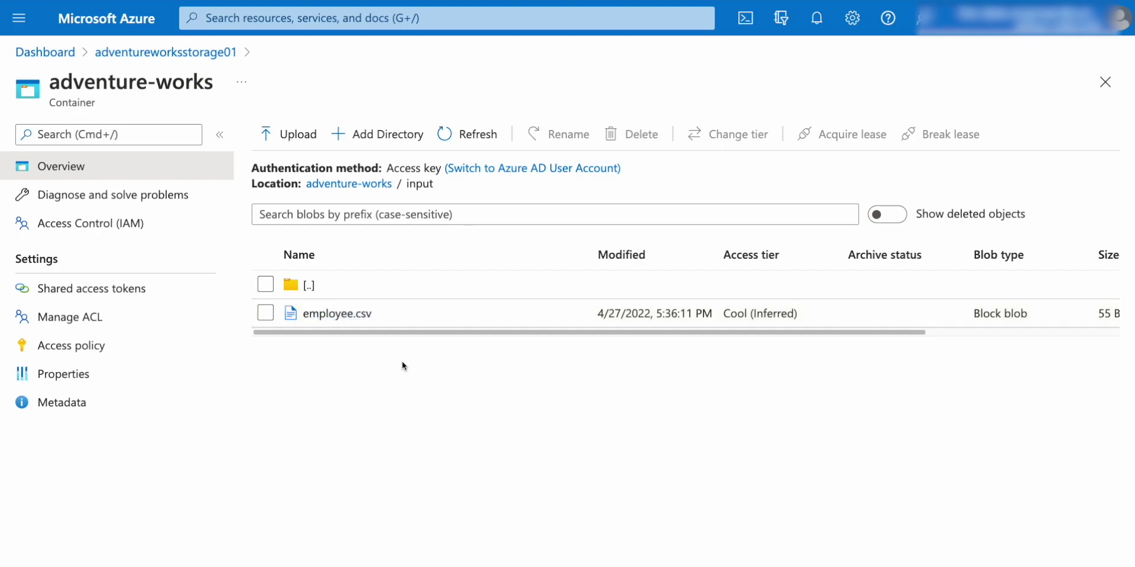
{"action": "left_click", "coordinate": [319, 285]}
{"action": "left_click_drag", "start_coordinate": [337, 292], "coordinate": [308, 292]}
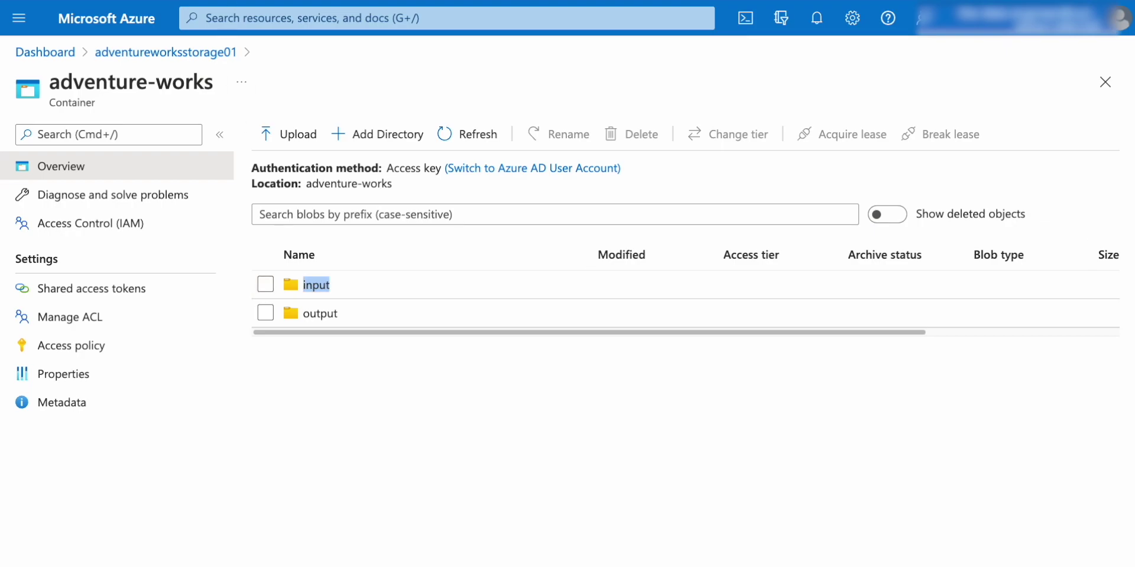
Switch back to the new trigger in Data Factory and set its blob path to begin with input/.
{"action": "key", "text": "alt+Tab"}
{"action": "left_click", "coordinate": [639, 436]}
{"action": "type", "text": "inpu"}
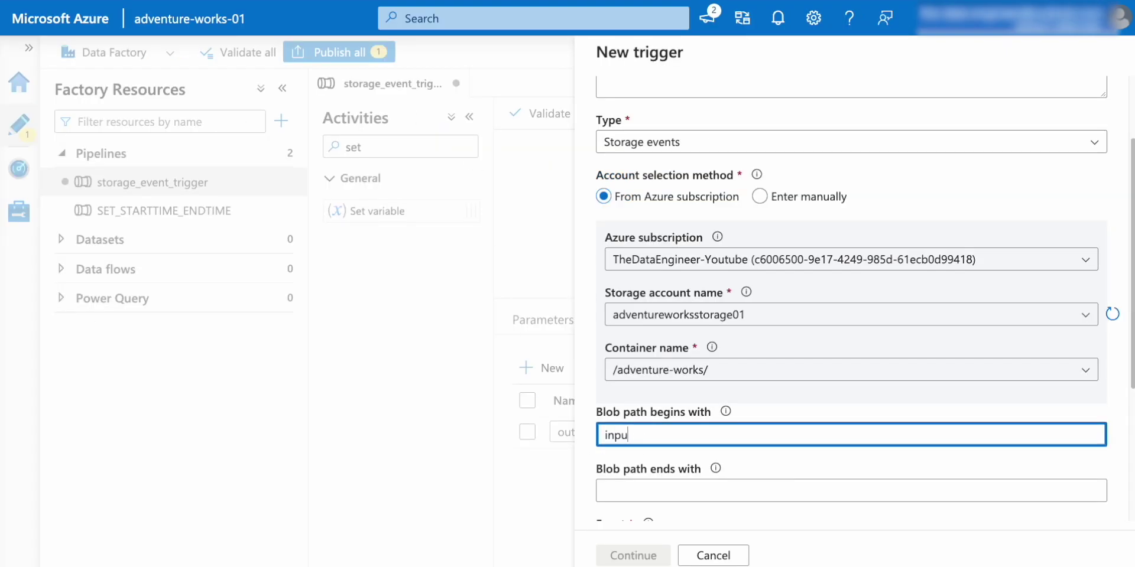
{"action": "type", "text": "t/"}
Set the trigger's blob path to end with .csv.
{"action": "scroll", "coordinate": [631, 481], "scroll_direction": "down", "scroll_amount": 2}
{"action": "left_click", "coordinate": [719, 381]}
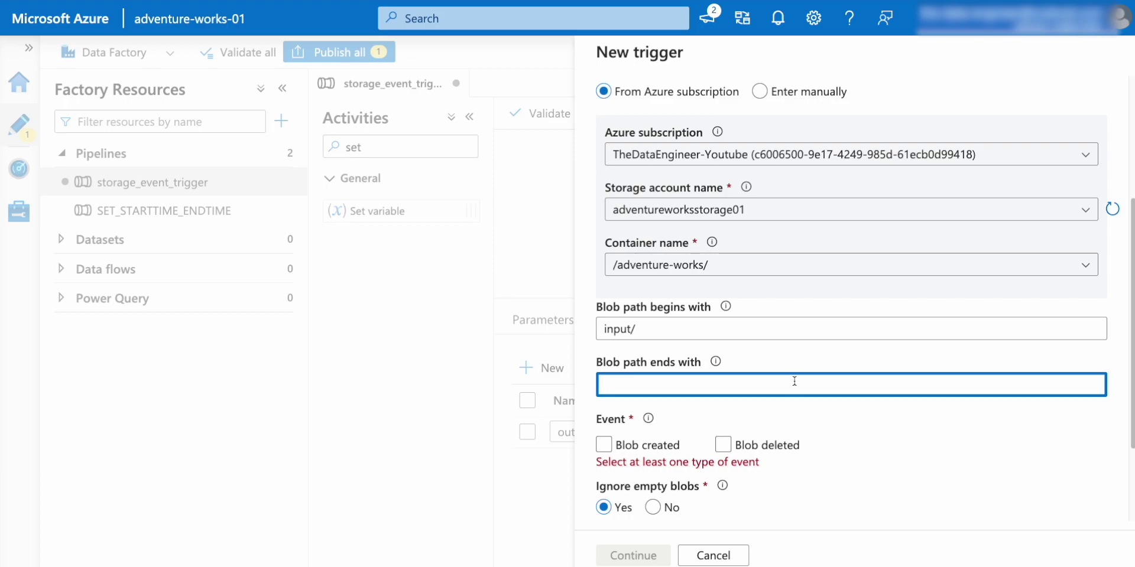
{"action": "type", "text": ".csv"}
{"action": "left_click_drag", "start_coordinate": [632, 385], "coordinate": [606, 382]}
{"action": "left_click", "coordinate": [639, 385]}
{"action": "scroll", "coordinate": [824, 447], "scroll_direction": "down", "scroll_amount": 1}
{"action": "scroll", "coordinate": [823, 442], "scroll_direction": "up", "scroll_amount": 2}
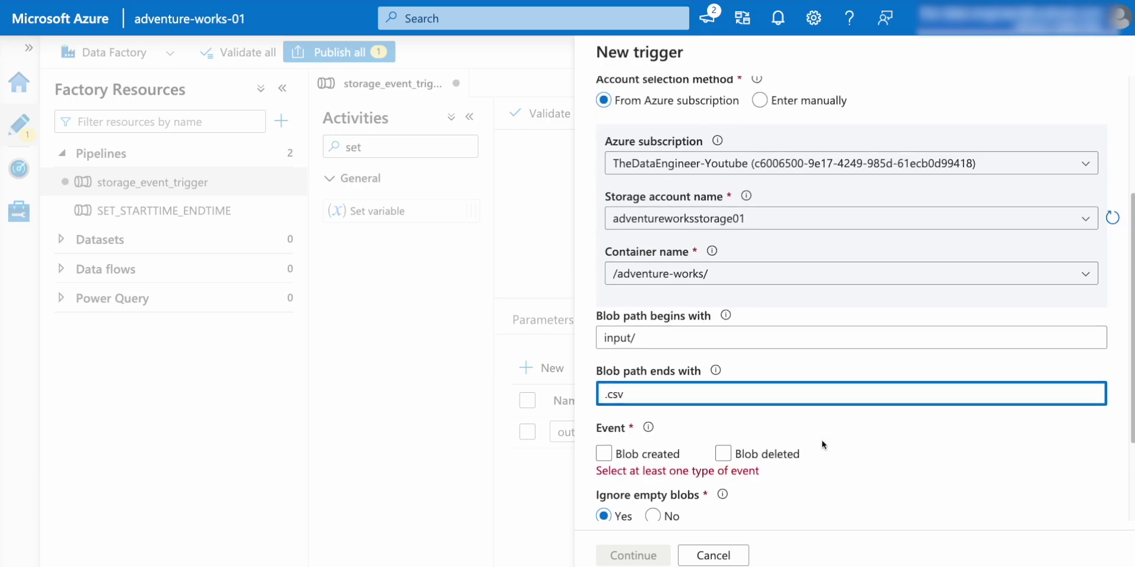
Make the trigger fire on the Blob created event only, leaving Blob deleted unselected.
{"action": "scroll", "coordinate": [822, 439], "scroll_direction": "down", "scroll_amount": 6}
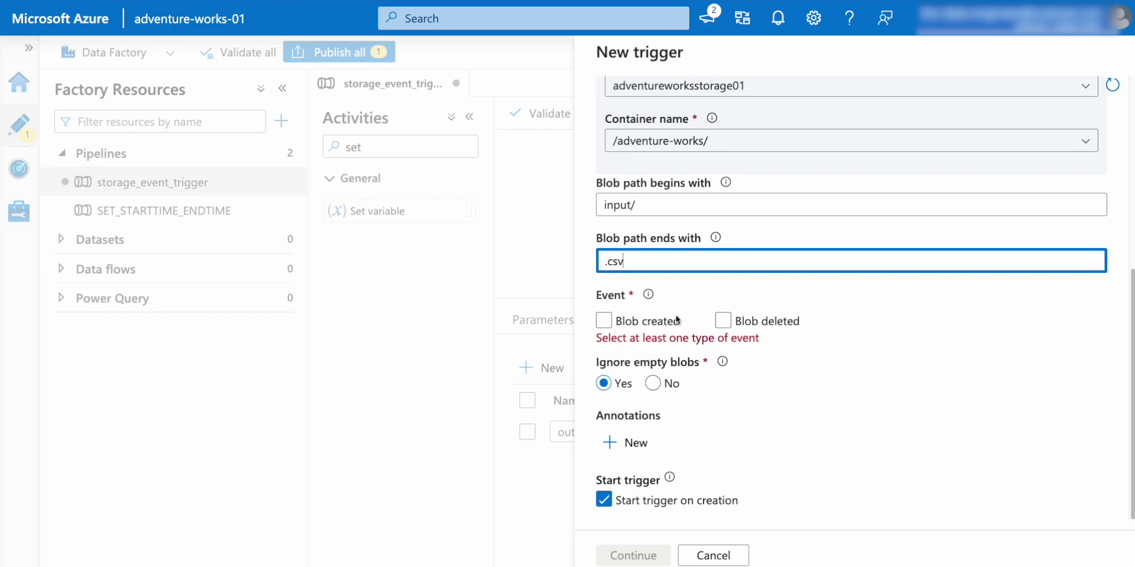
{"action": "left_click", "coordinate": [603, 321]}
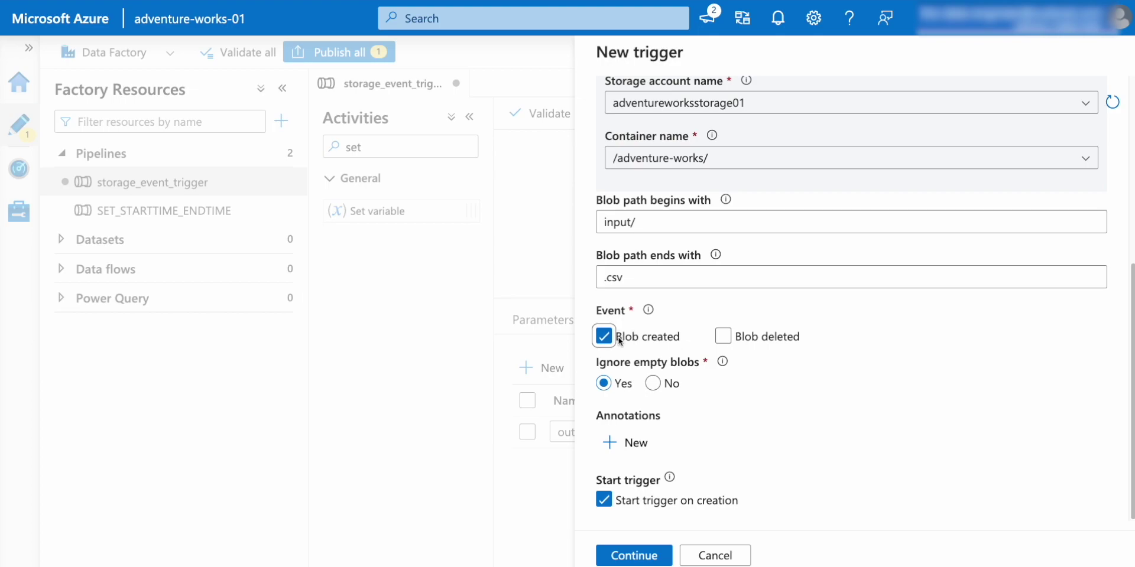
{"action": "left_click_drag", "start_coordinate": [618, 338], "coordinate": [678, 340]}
{"action": "left_click", "coordinate": [662, 338]}
{"action": "left_click", "coordinate": [661, 339]}
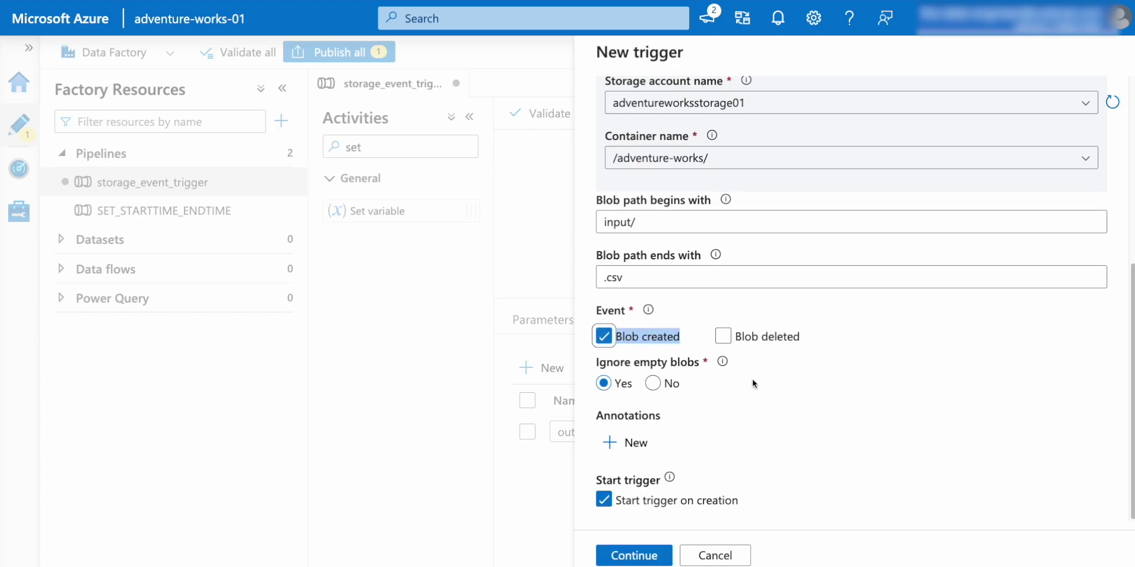
{"action": "left_click", "coordinate": [864, 386]}
Set Ignore empty blobs to No and keep the trigger starting on creation.
{"action": "left_click_drag", "start_coordinate": [597, 366], "coordinate": [702, 370]}
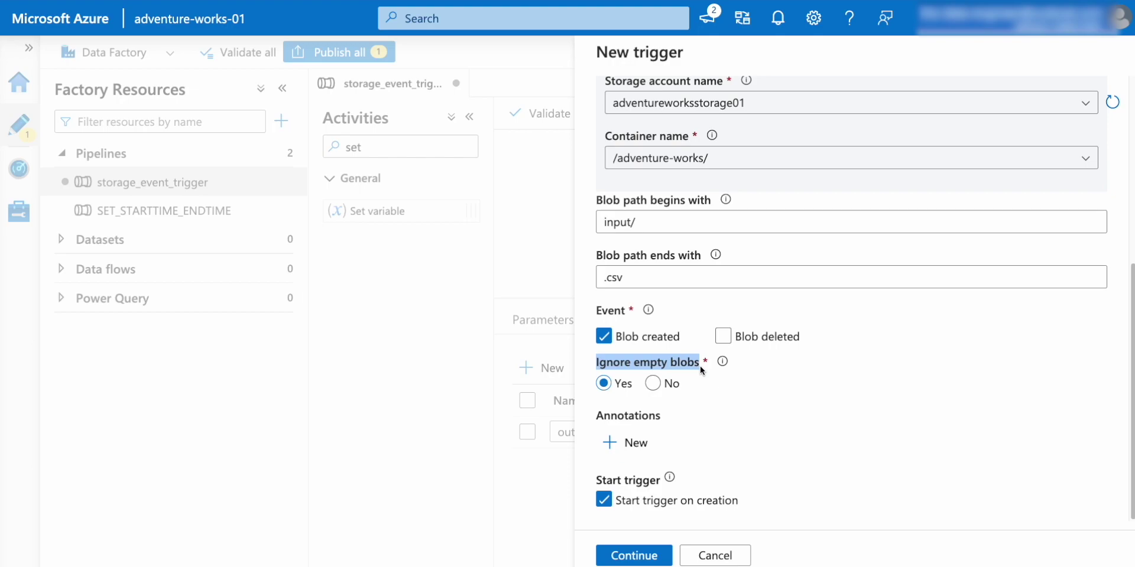
{"action": "left_click", "coordinate": [713, 398]}
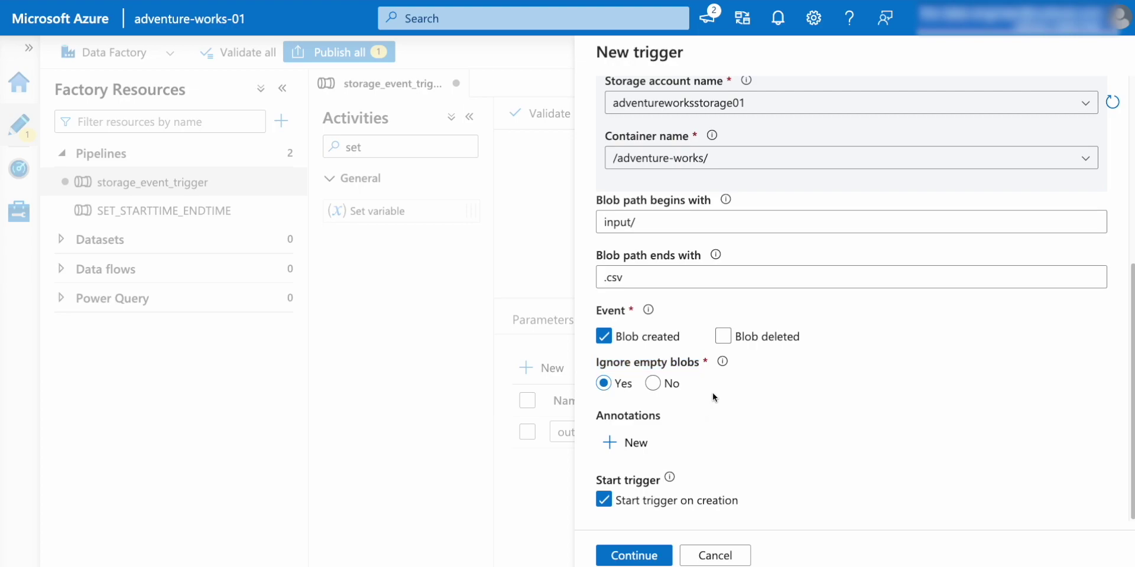
{"action": "left_click", "coordinate": [653, 383]}
{"action": "left_click_drag", "start_coordinate": [621, 505], "coordinate": [778, 498]}
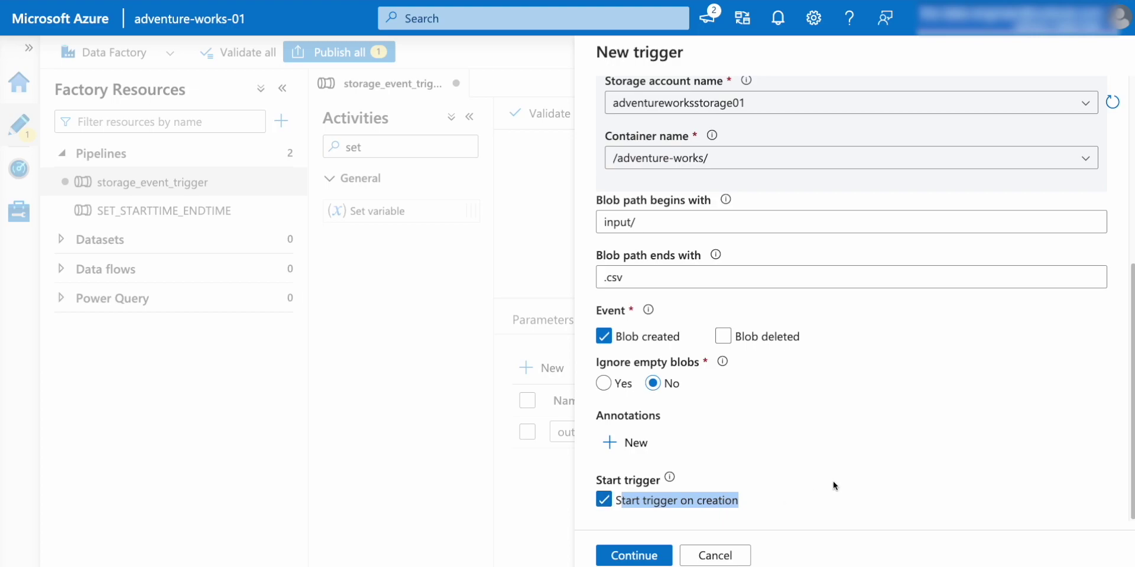